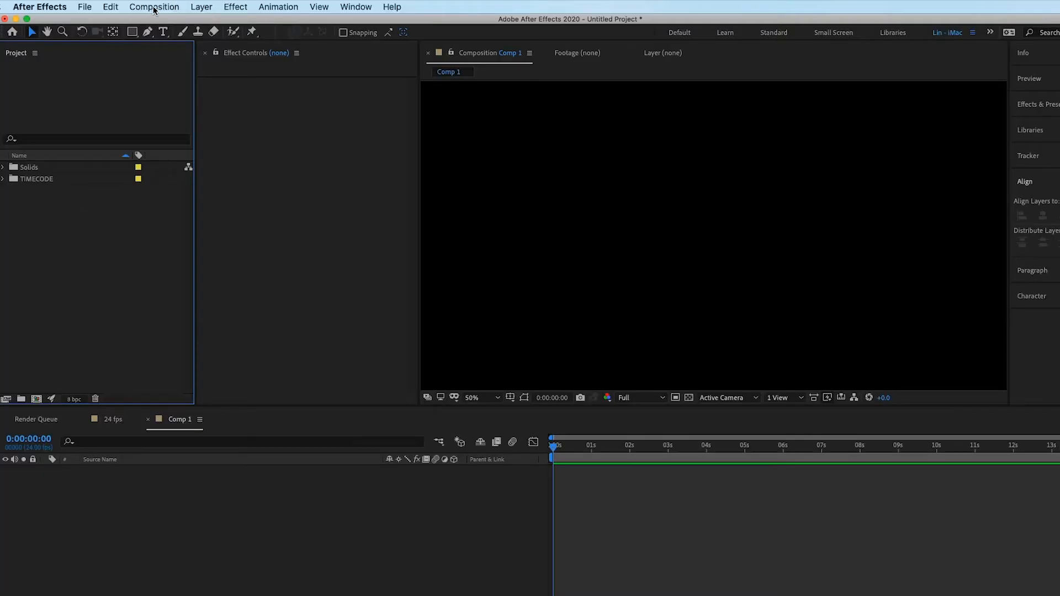
Start a new composition and choose the HDTV 1080 24 preset.
left_click(155, 7)
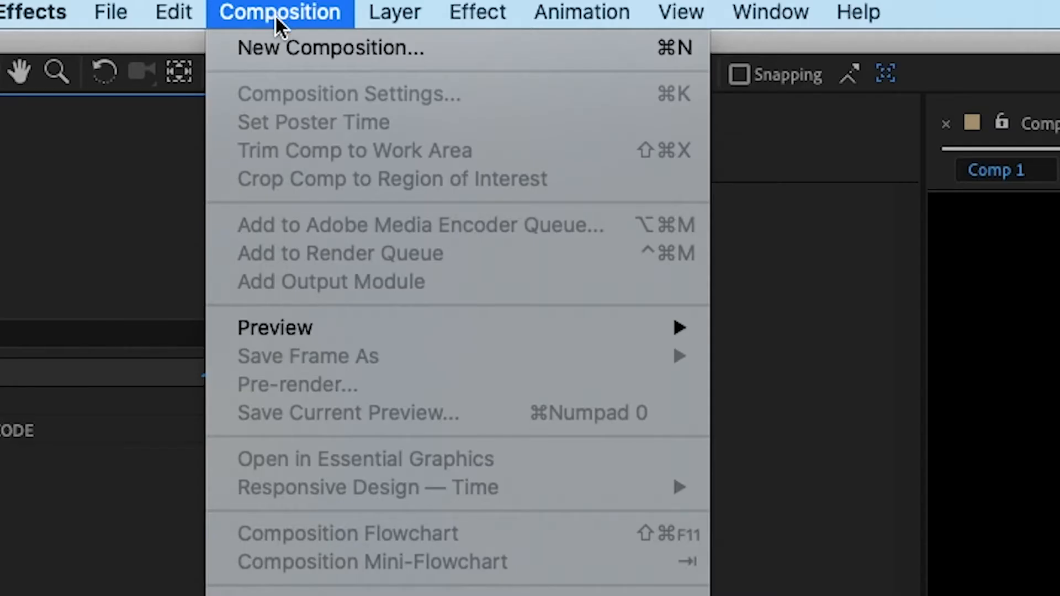
left_click(361, 49)
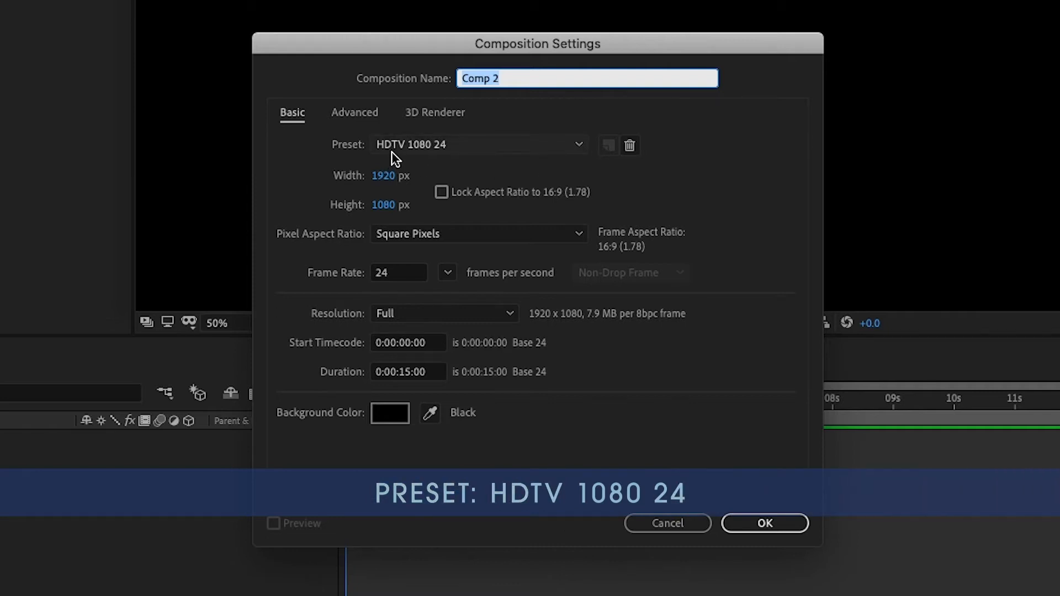
left_click(562, 145)
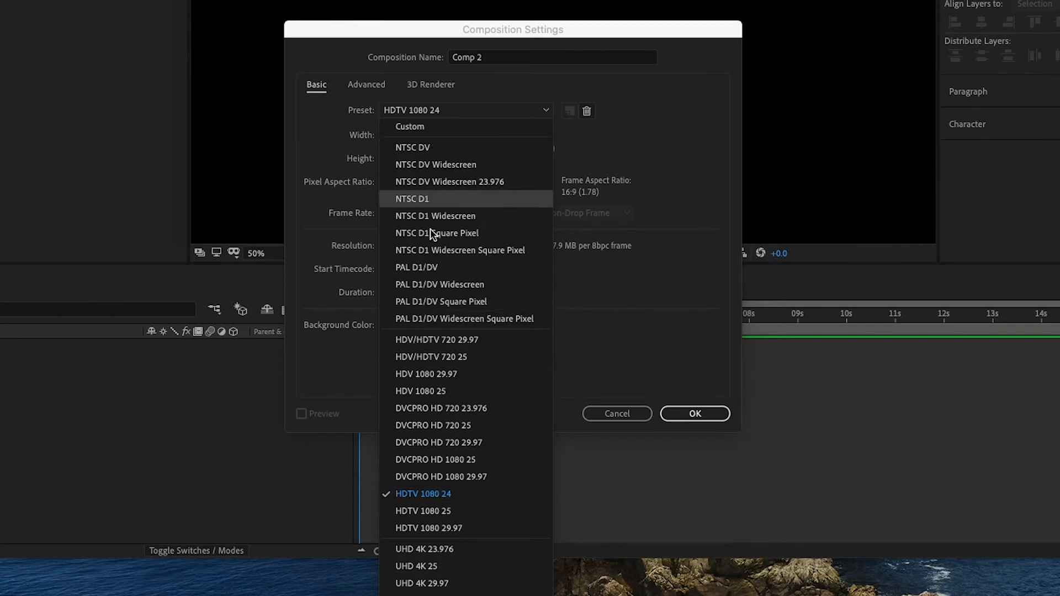
left_click(450, 495)
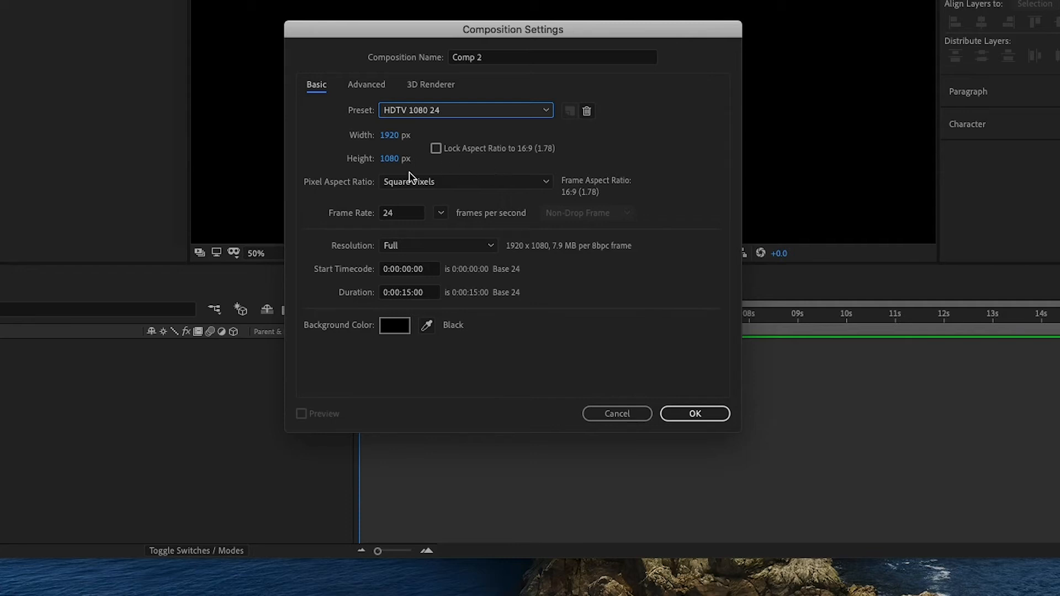
Compare the HDTV 1080 29.97 and NTSC D1 presets and return the composition to HDTV 1080 24.
left_click(519, 111)
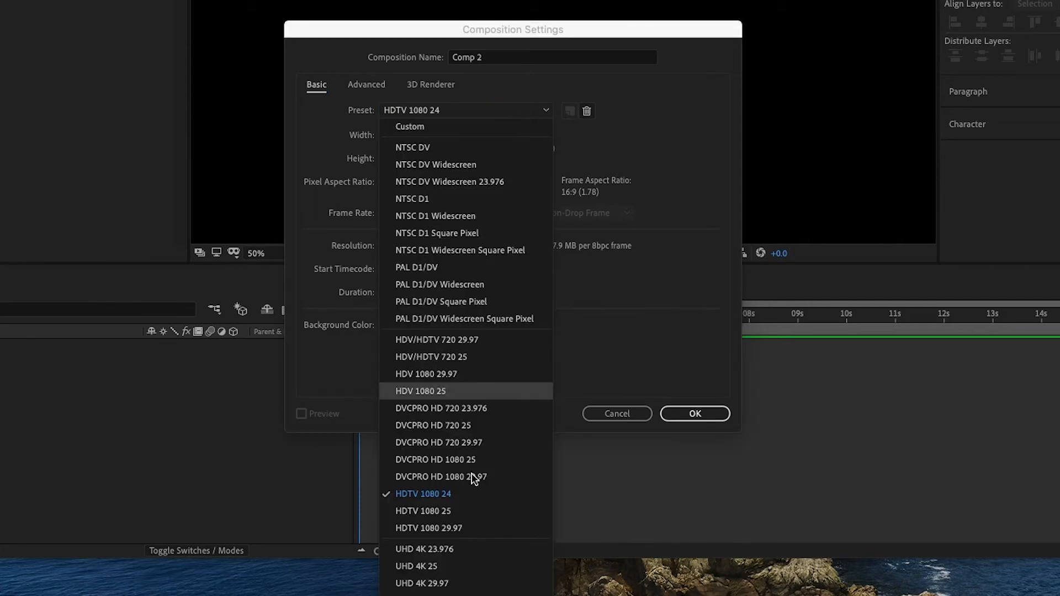
left_click(478, 527)
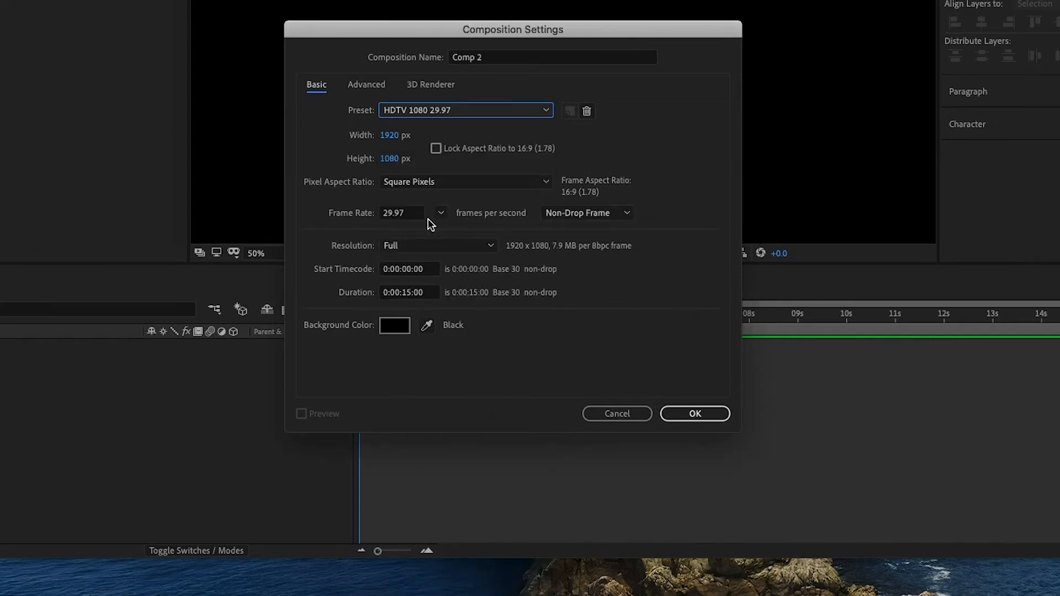
left_click(547, 111)
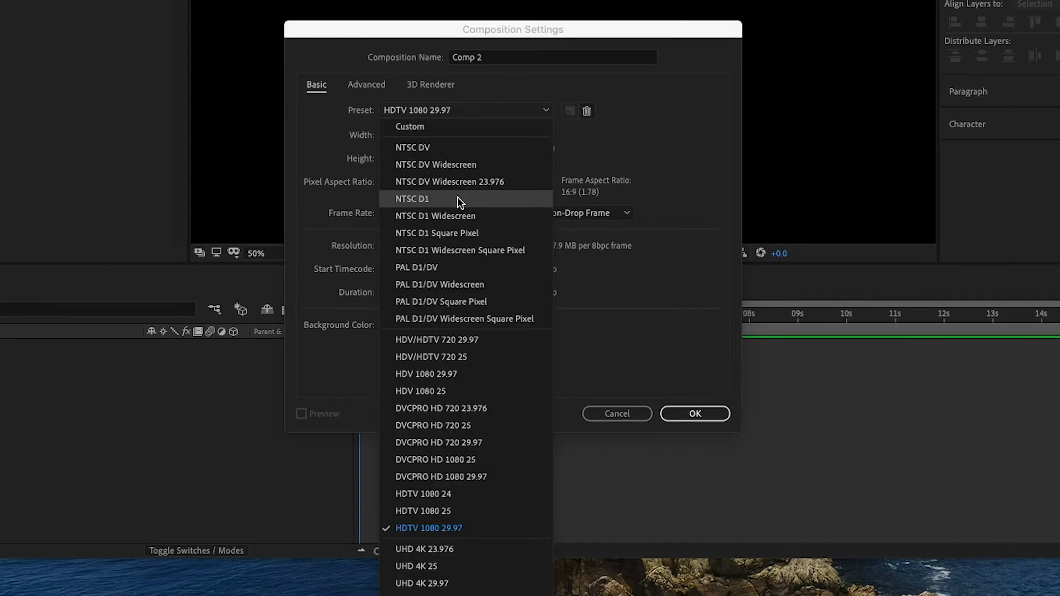
left_click(457, 199)
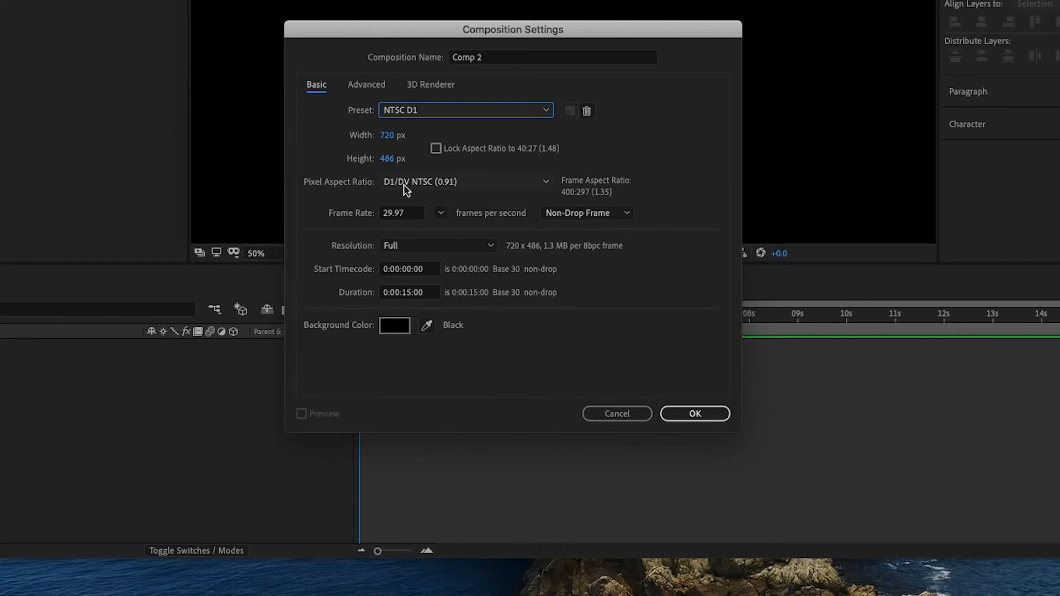
left_click(469, 110)
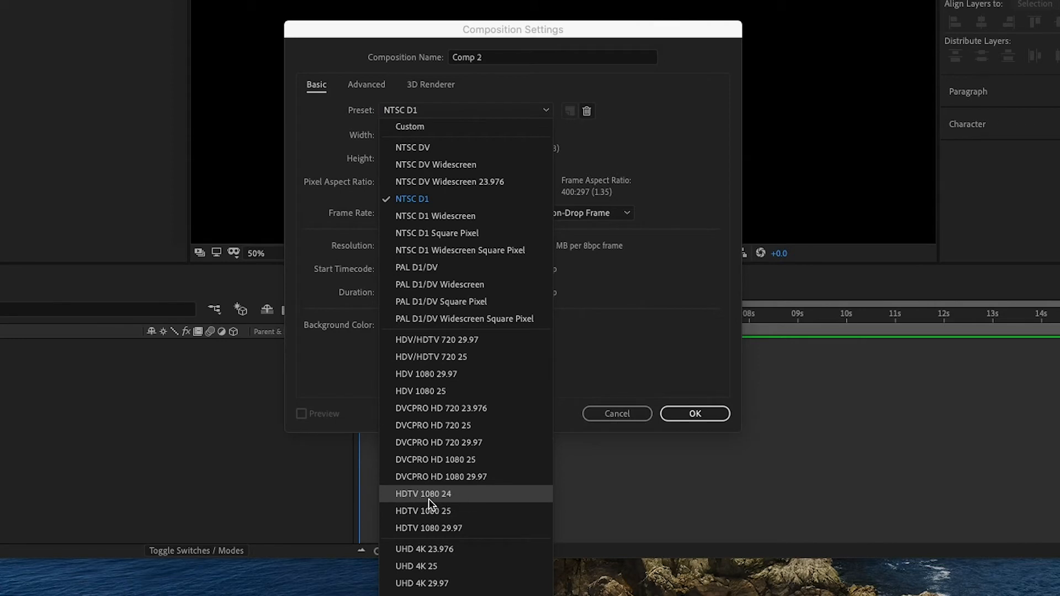
left_click(458, 495)
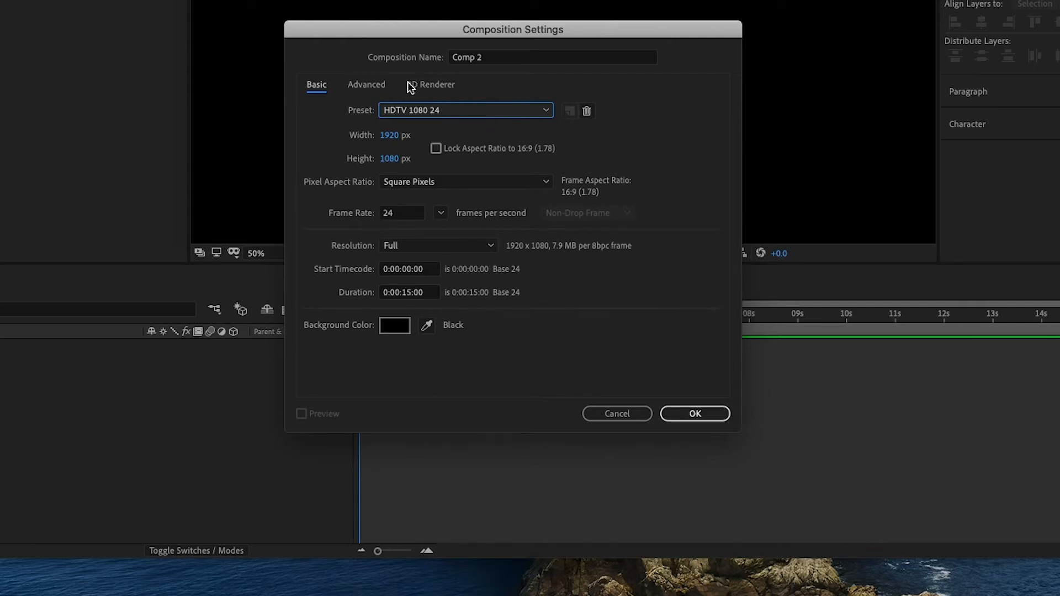
Review the new composition's Advanced and 3D Renderer settings and return to the basic settings.
left_click(369, 85)
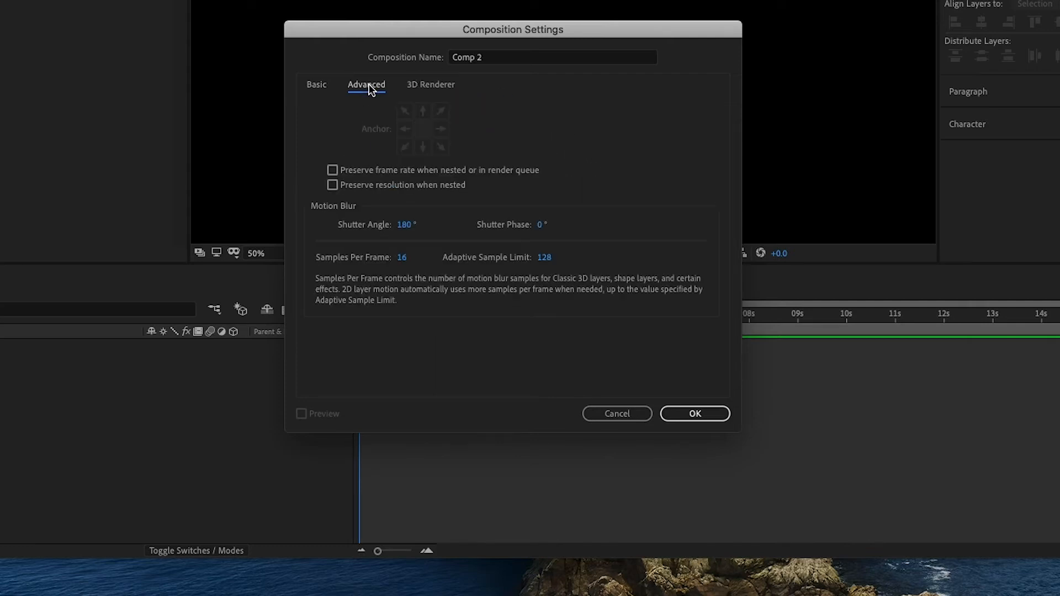
left_click(443, 86)
left_click(320, 86)
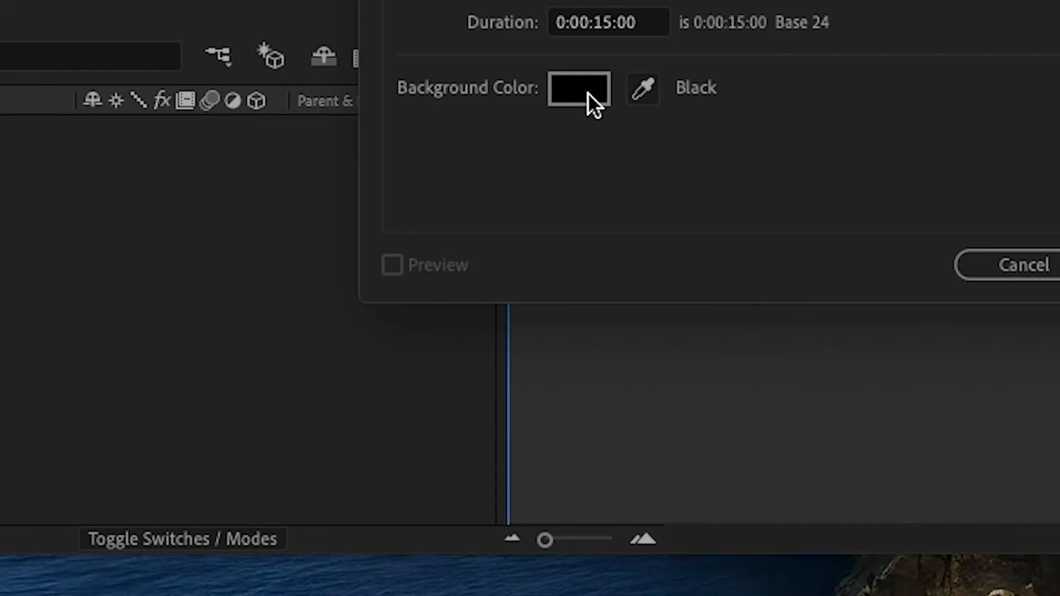
Try gray and lime green background colors for the new composition and discard the color change.
left_click(387, 388)
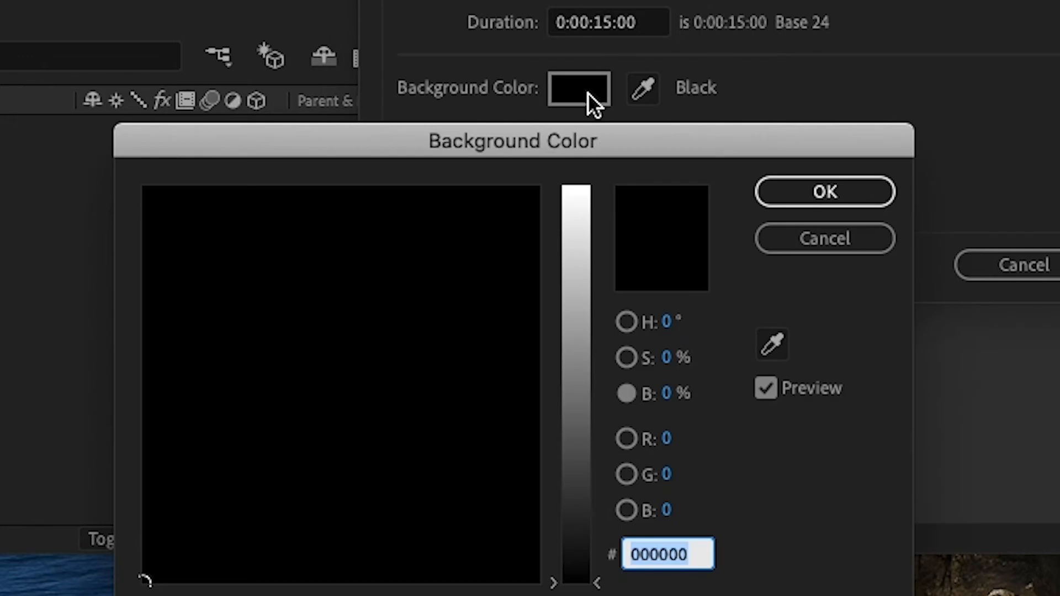
left_click_drag(581, 522, 582, 267)
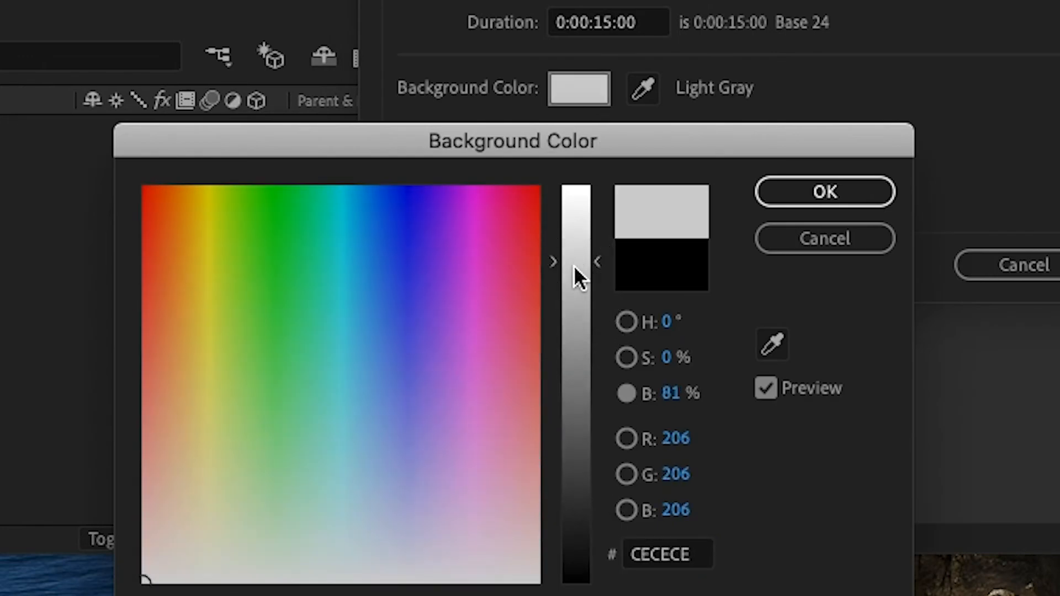
left_click(468, 241)
mouse_move(468, 241)
left_mouse_down()
mouse_move(327, 244)
mouse_move(256, 224)
left_mouse_up()
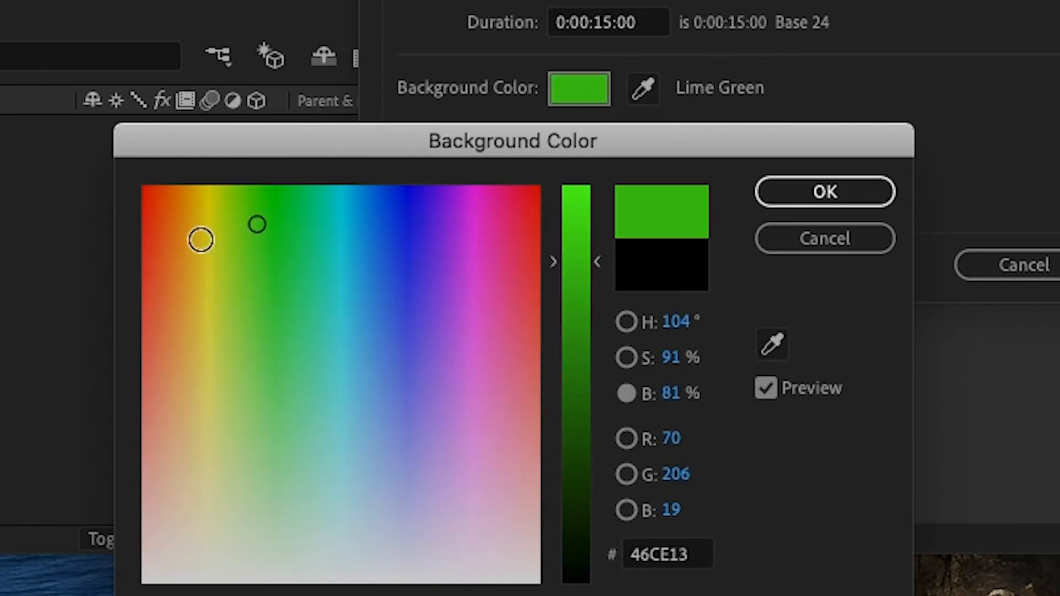
left_click(353, 304)
left_click(812, 227)
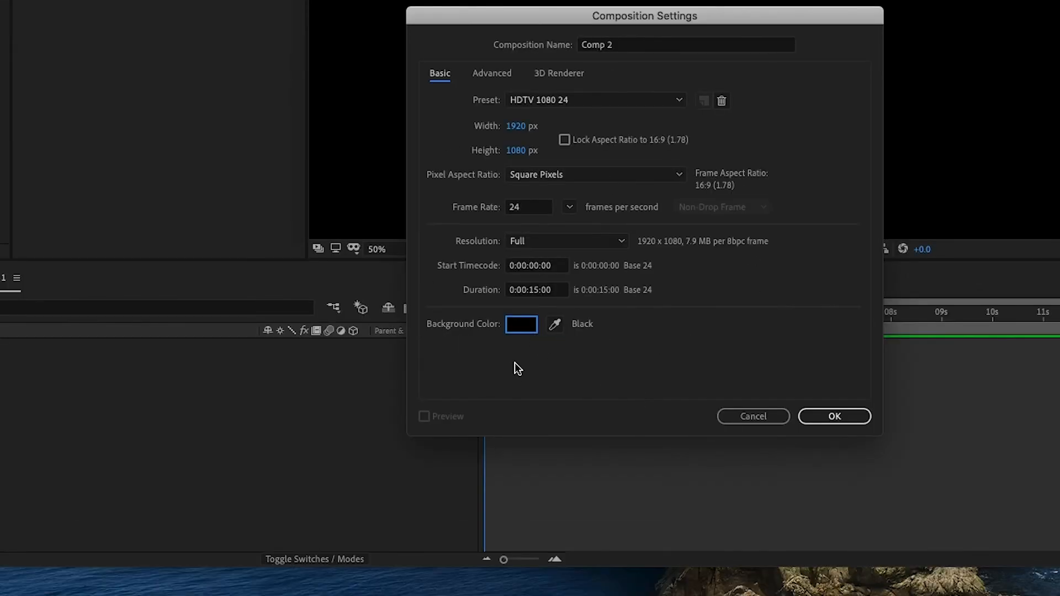
Create the composition from the chosen settings and select Comp 2 in the project.
left_click(833, 417)
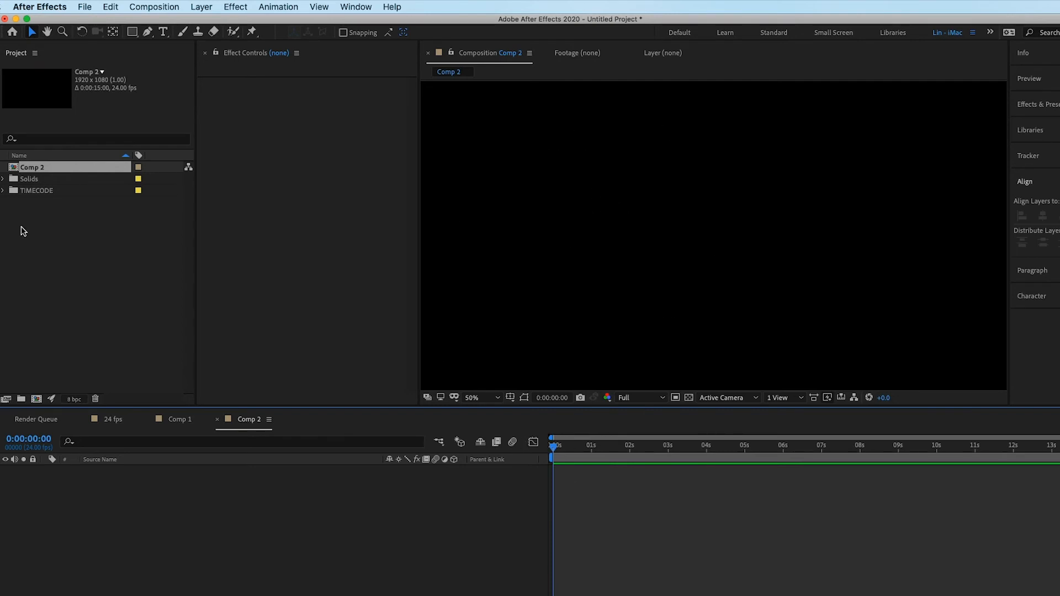
left_click(30, 211)
left_click(31, 171)
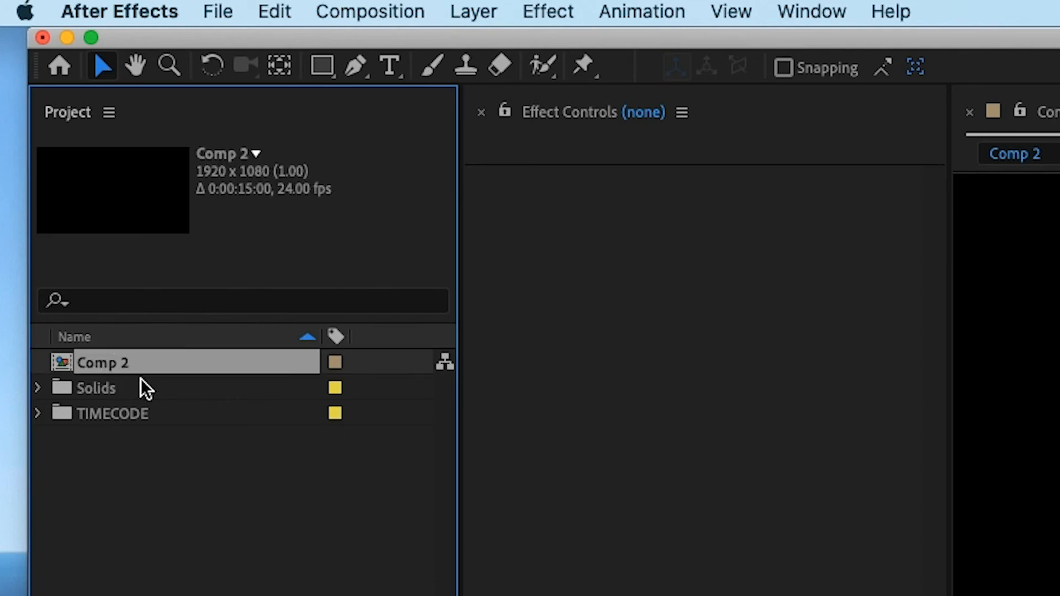
Reopen Comp 2's composition settings and set the duration to 0:00:10:00.
left_click(364, 14)
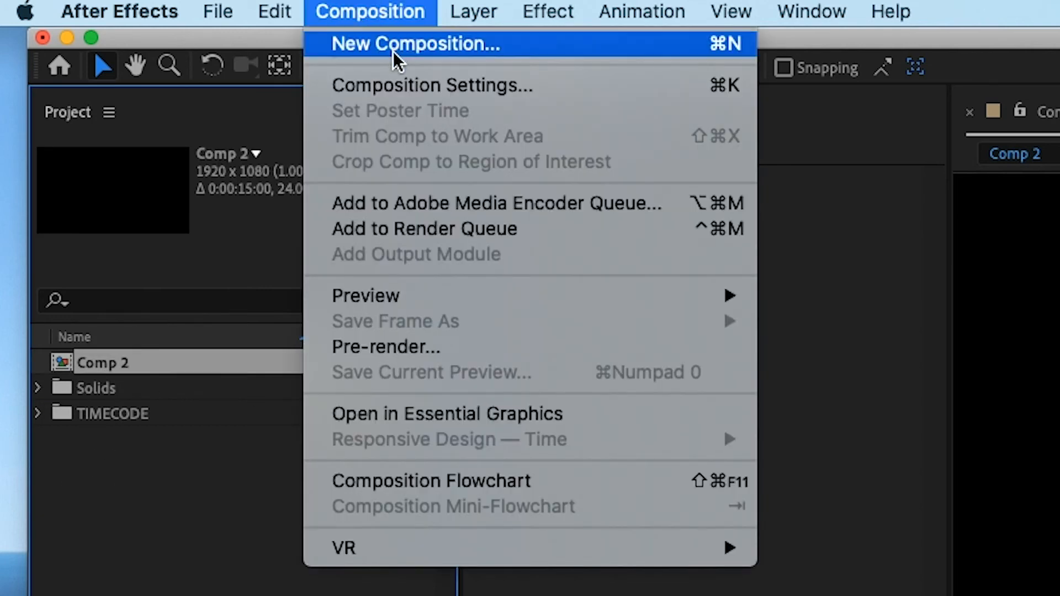
left_click(645, 90)
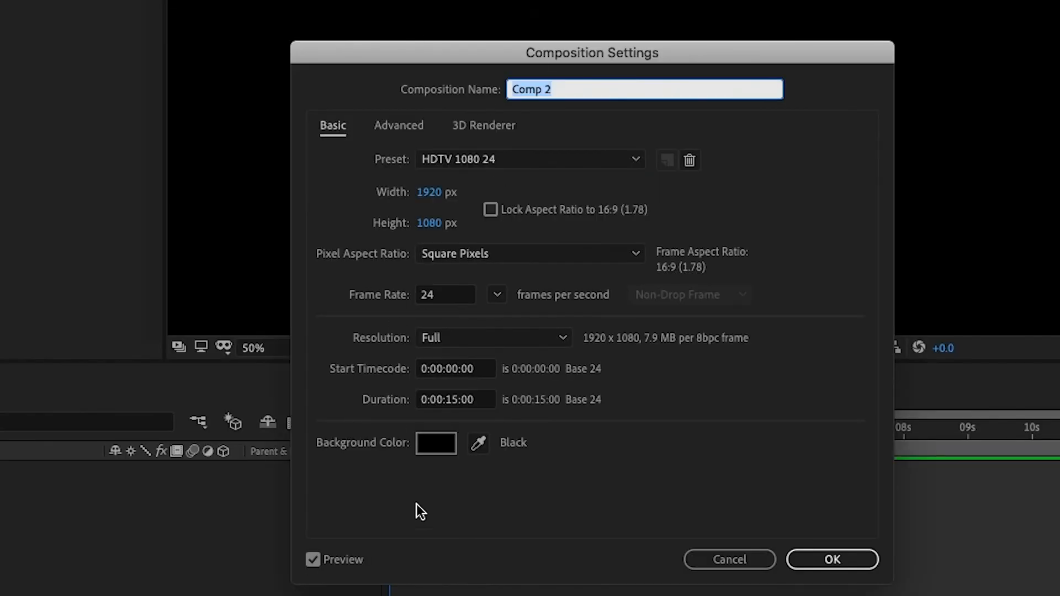
left_click(455, 400)
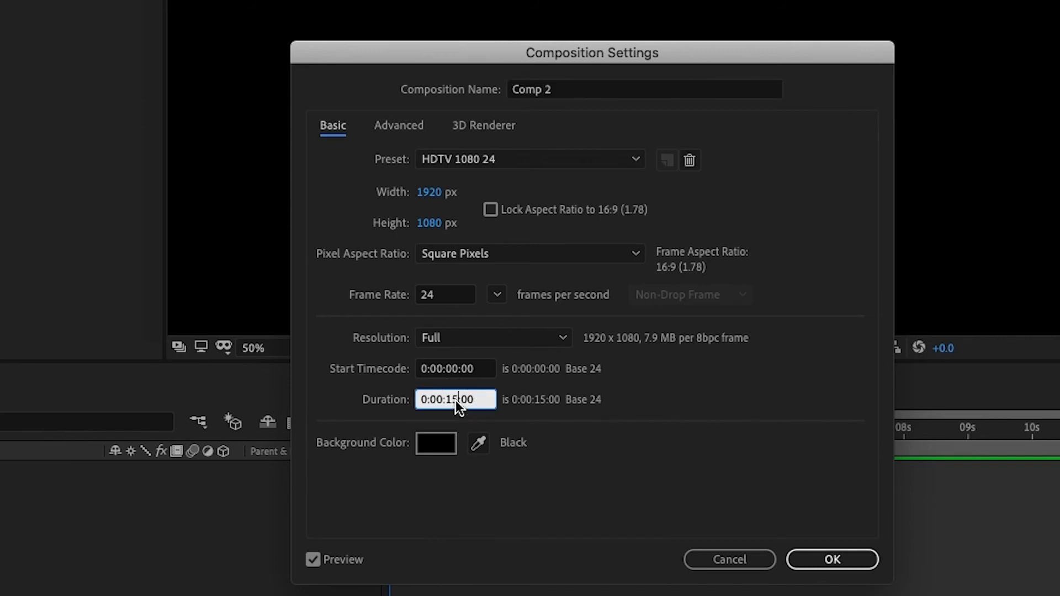
key("BackSpace")
type("0")
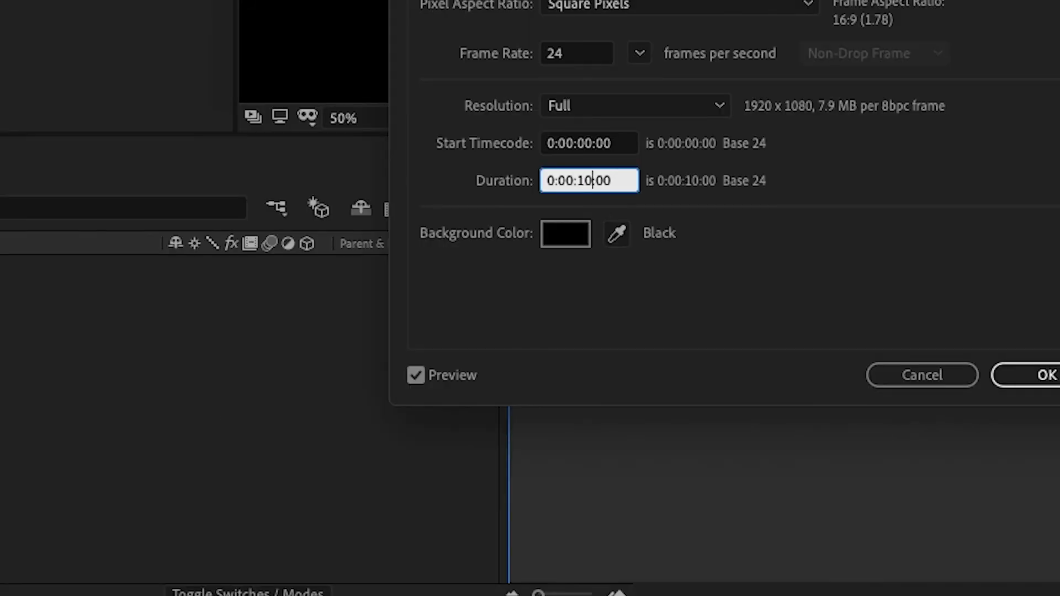
Change Comp 2's background to green, hex 75AE43, and apply the composition settings.
left_click(560, 240)
left_click_drag(569, 464, 569, 414)
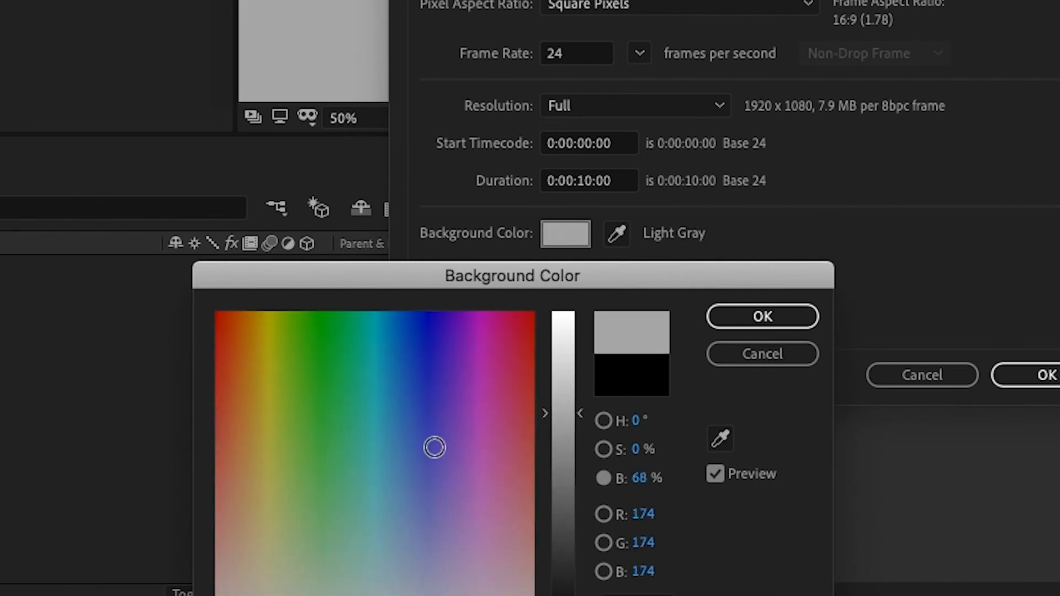
left_click(424, 443)
left_click(378, 355)
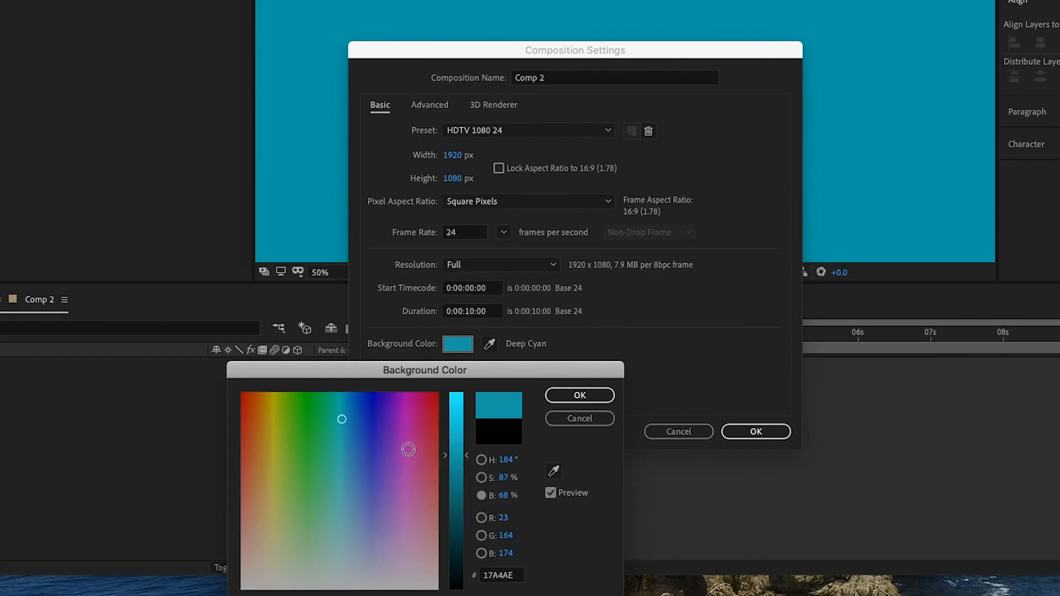
left_click(391, 445)
left_click(375, 422)
left_click(291, 469)
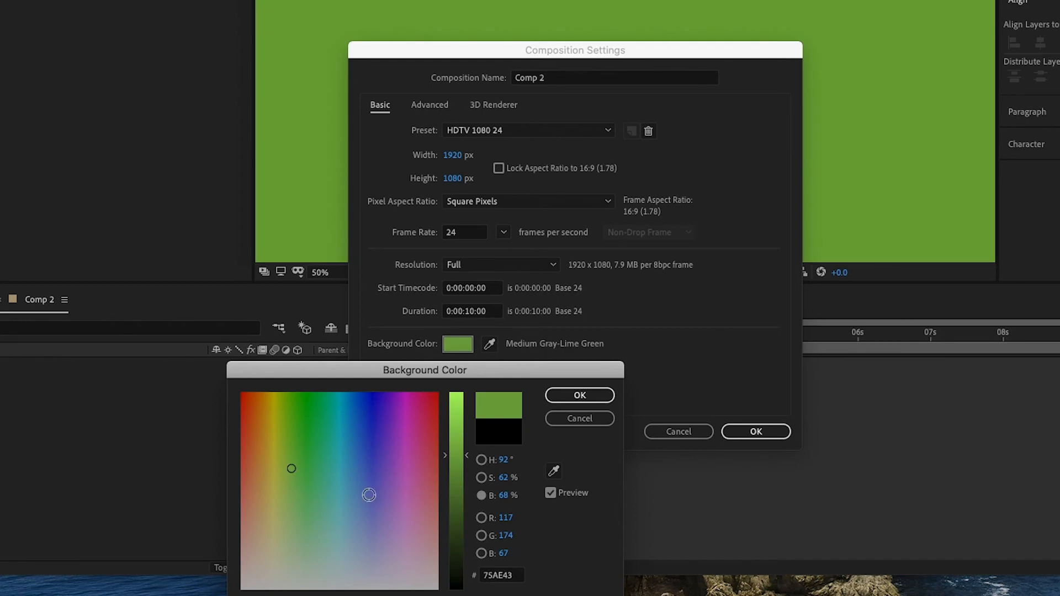
left_click(580, 396)
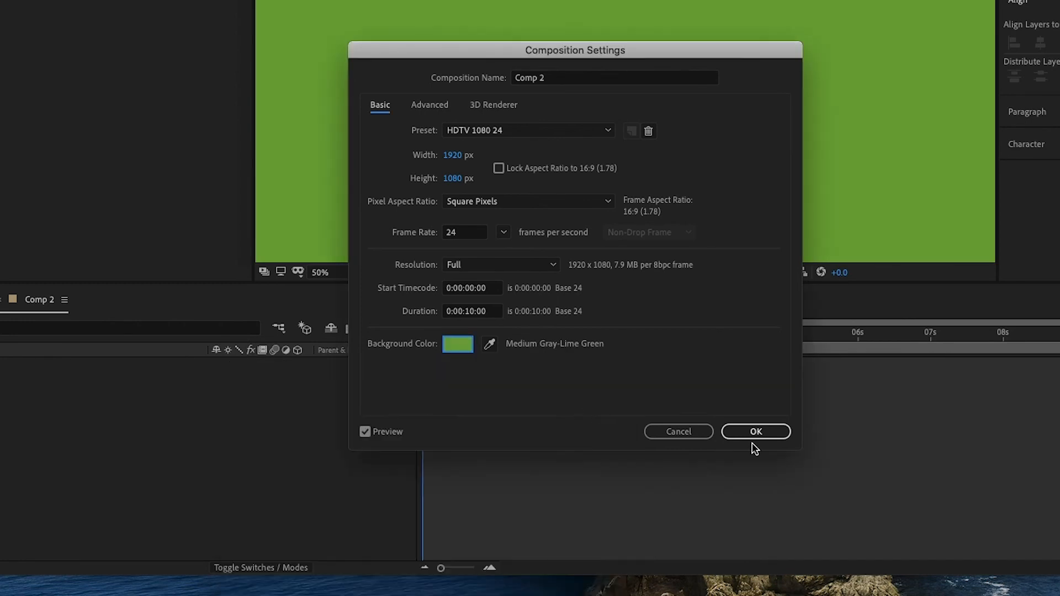
left_click(754, 432)
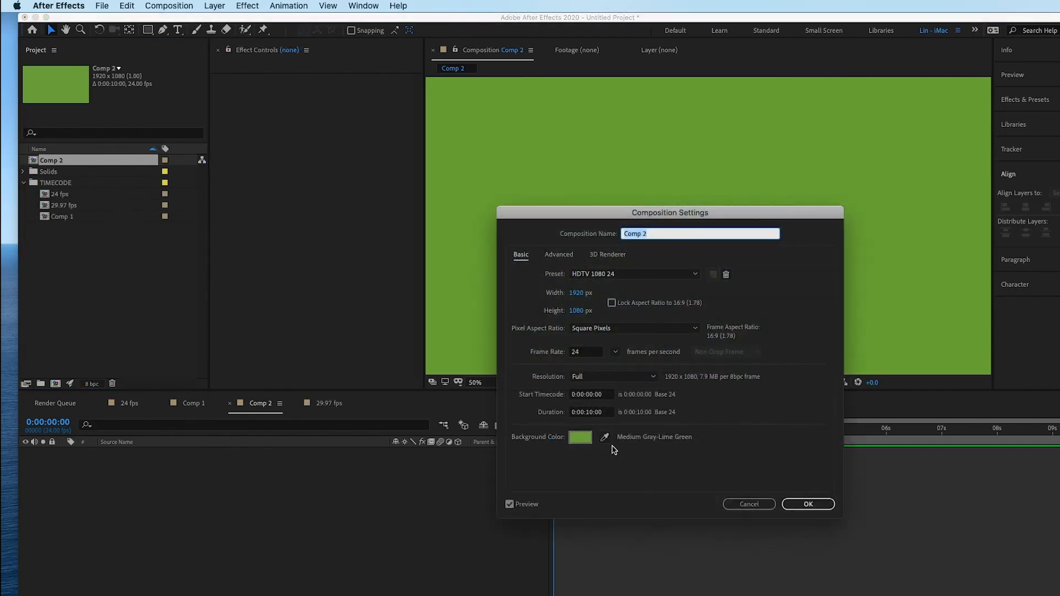
Set Comp 2's background color back to black and apply the composition settings.
left_click(580, 437)
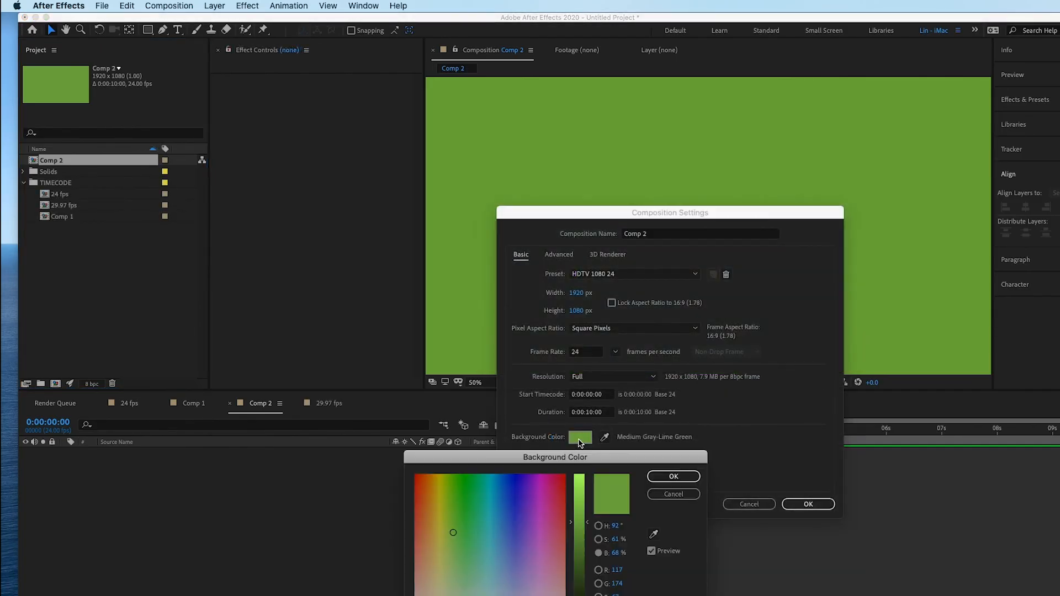
left_click(580, 594)
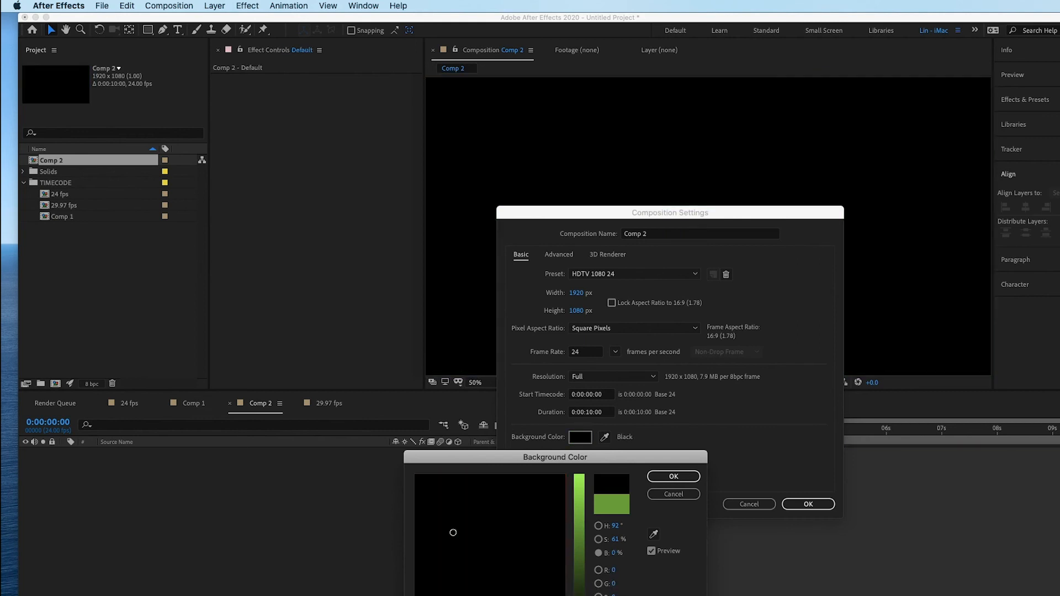
left_click(674, 476)
left_click(807, 504)
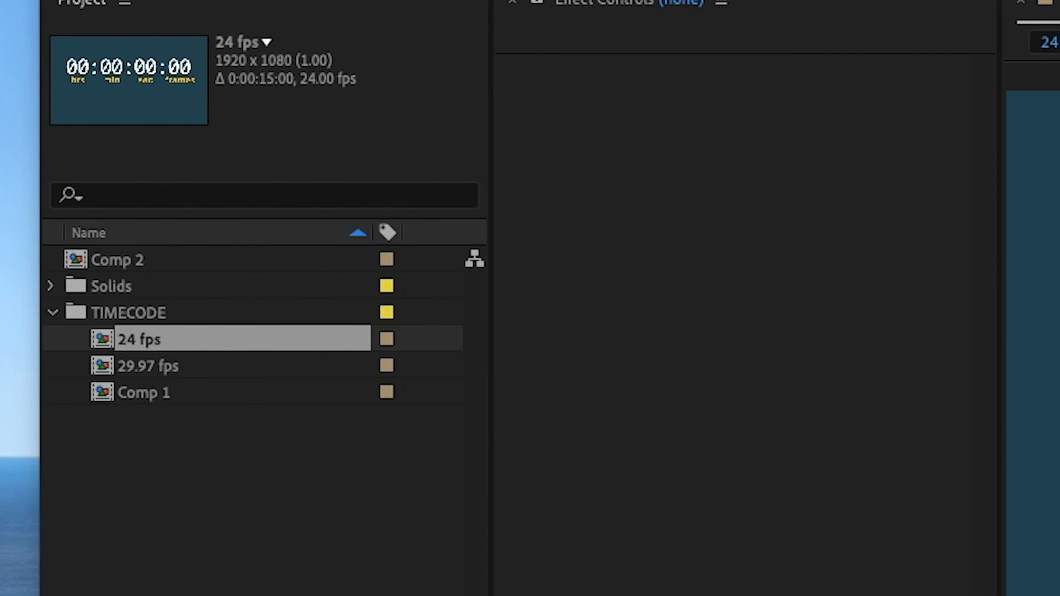
Check the composition settings of the 24 fps comp in the TIMECODE folder and close them.
left_click(111, 340)
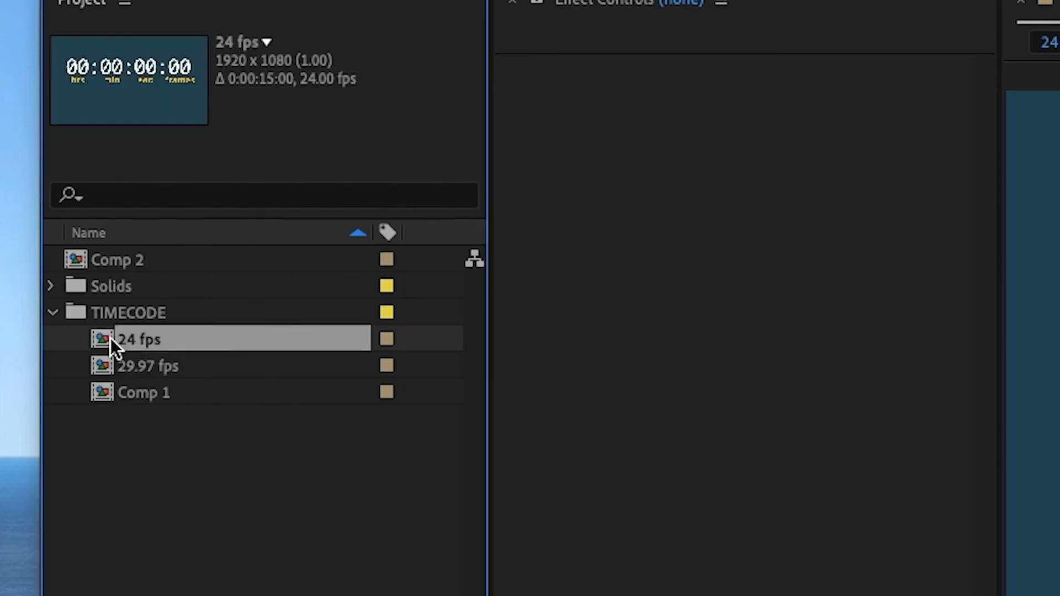
right_click(108, 337)
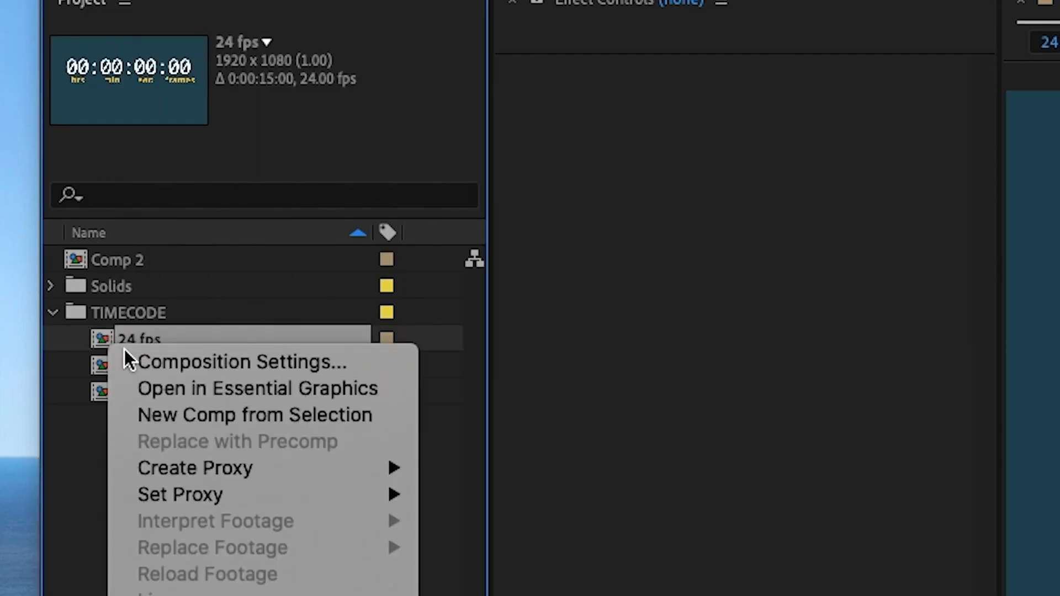
left_click(150, 361)
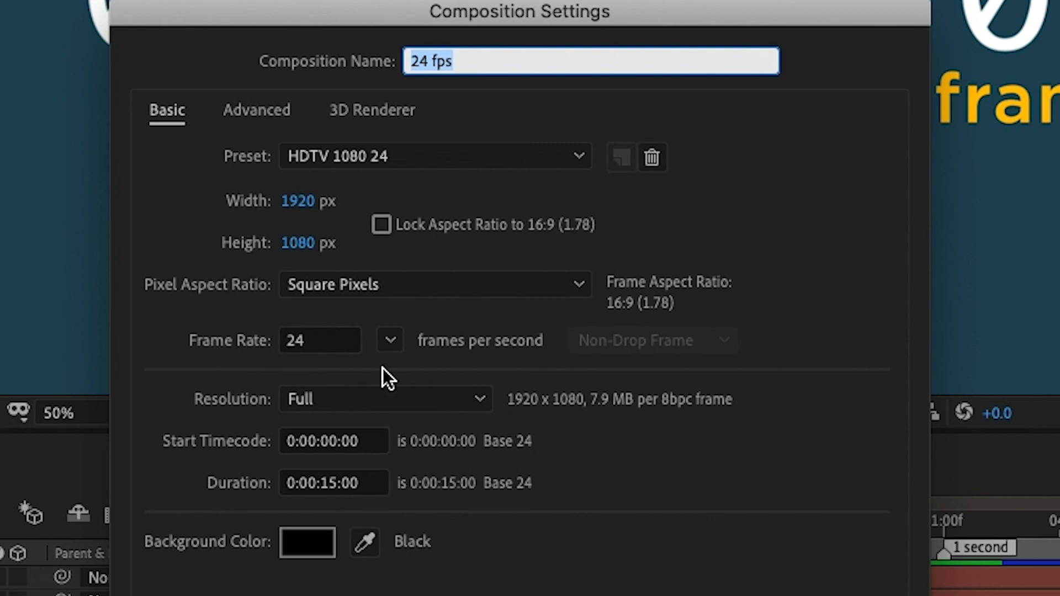
key("Return")
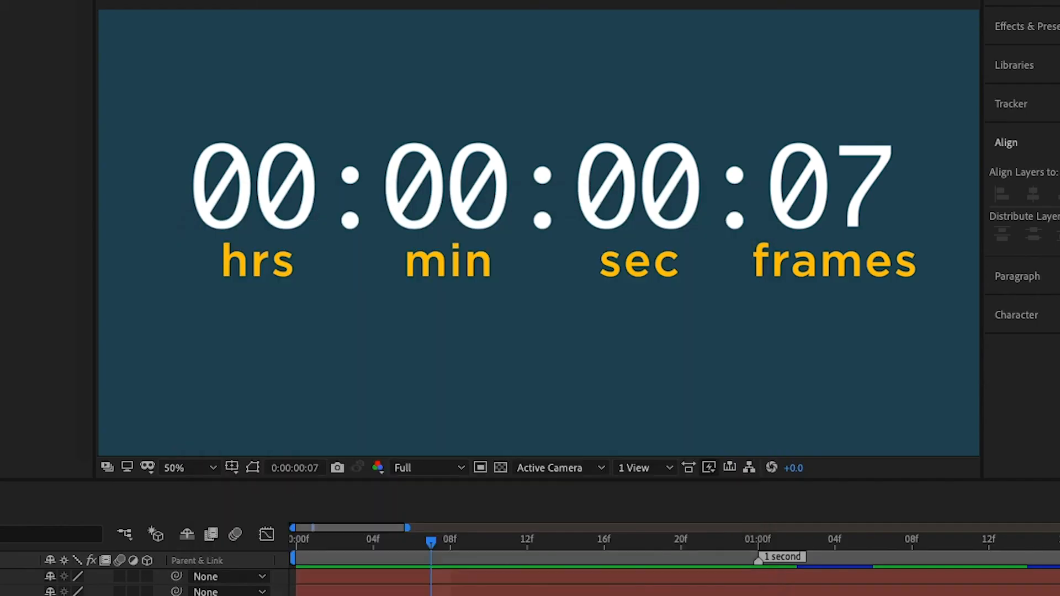
Scrub the 24 fps comp's playhead to 0:00:00:23 and advance it by one frame.
left_click(431, 544)
left_click_drag(432, 544, 738, 576)
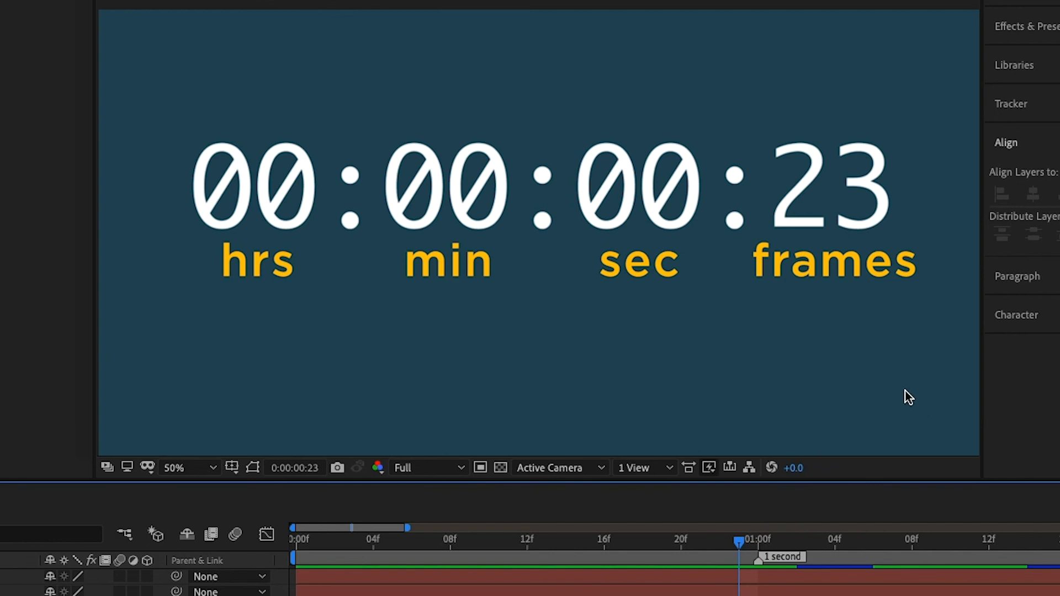
key("Page_Down")
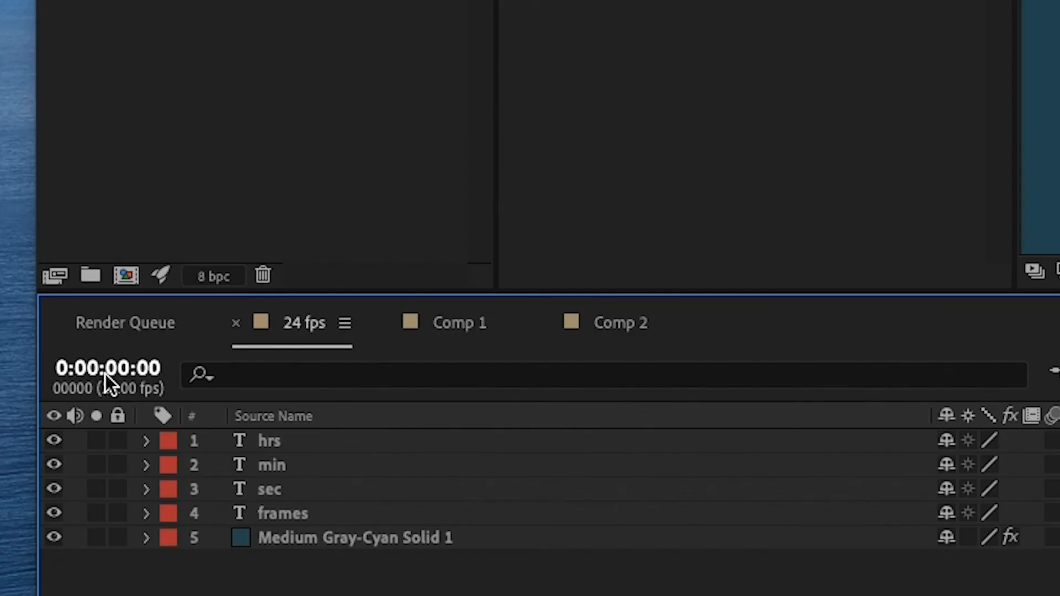
Set the 24 fps comp's current time to frame 24 and scrub from near the start to the 1 second marker.
left_click(105, 373)
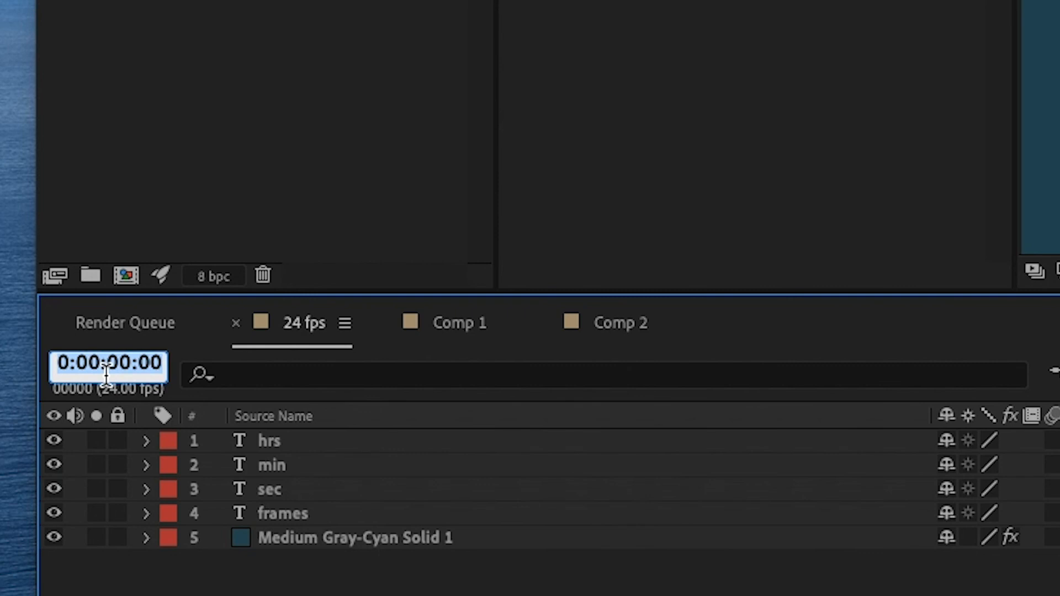
type("24")
key("Return")
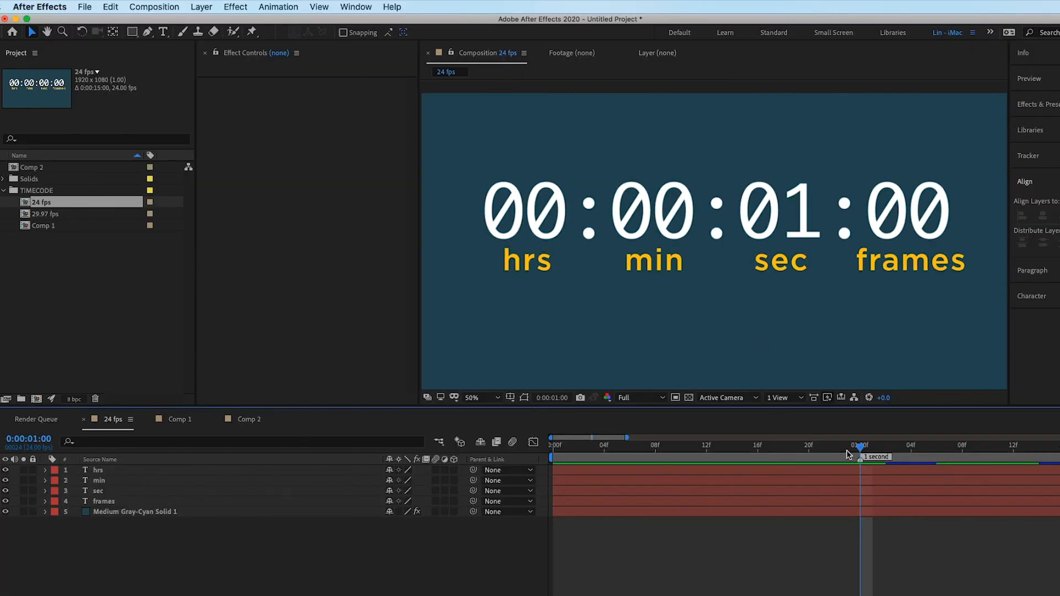
left_click(561, 447)
left_click_drag(561, 447, 853, 472)
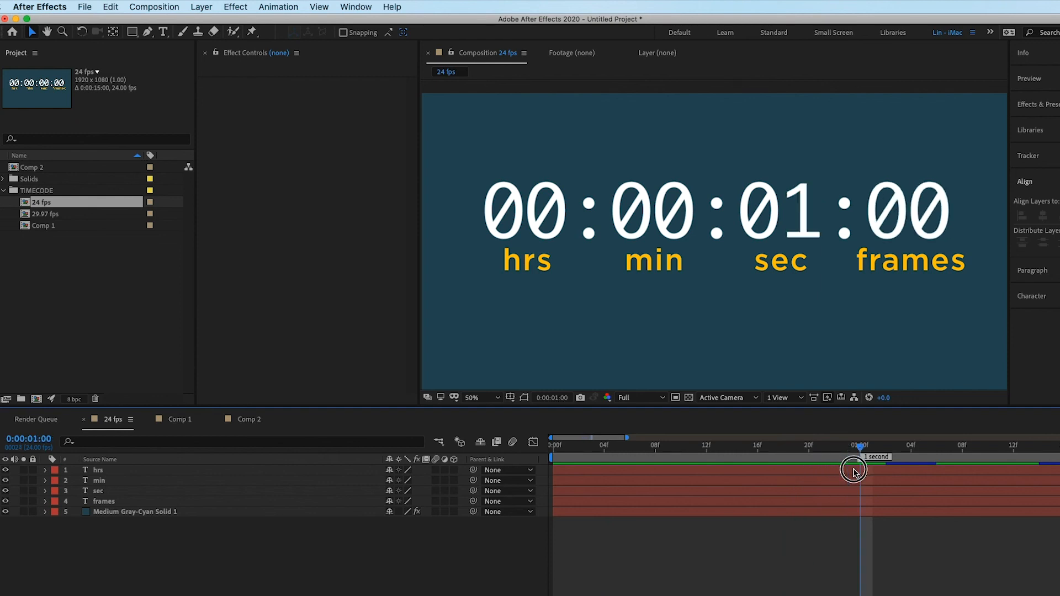